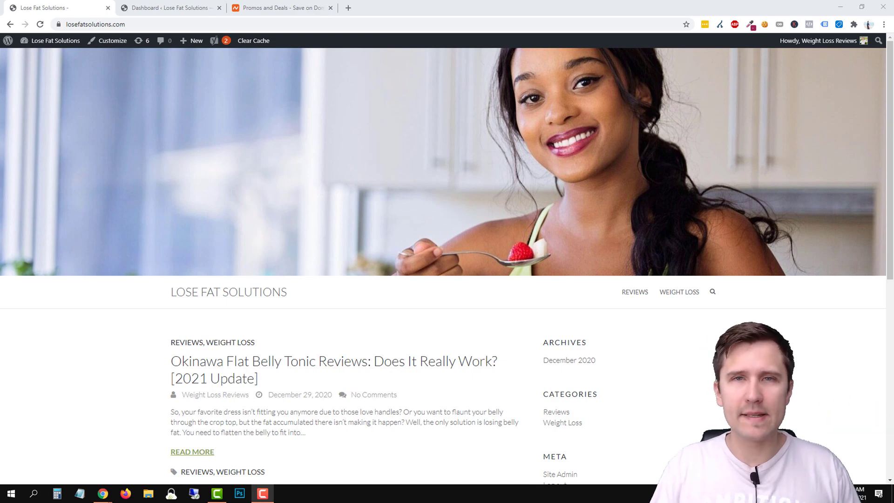
scroll(349, 349, down, 5)
scroll(419, 363, down, 3)
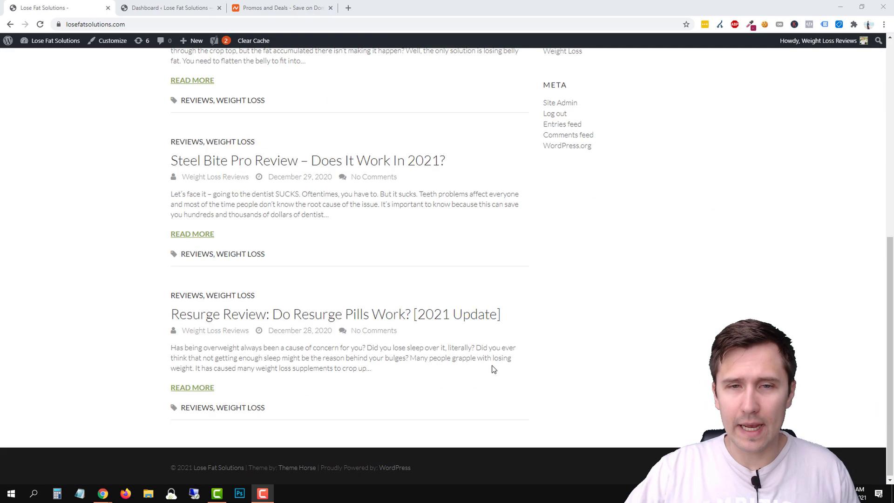
scroll(493, 368, up, 10)
Browse the Weight Loss category posts, then switch to the site's WordPress dashboard tab
click(678, 292)
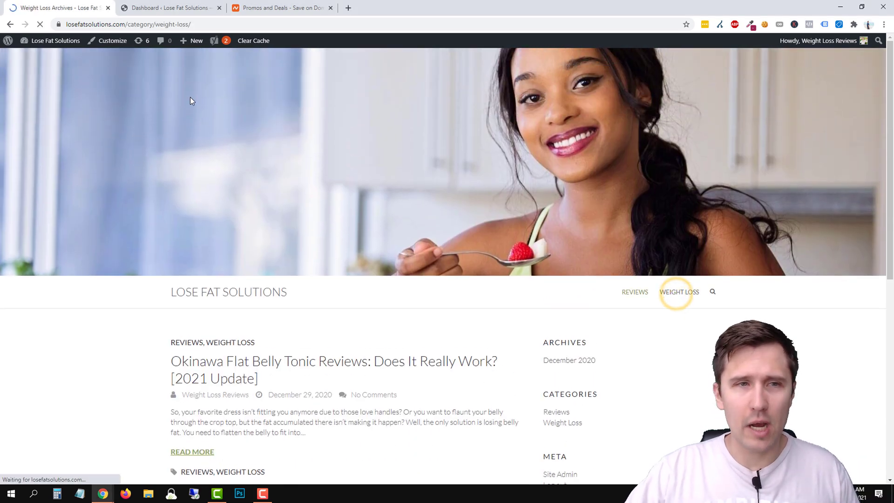
click(170, 8)
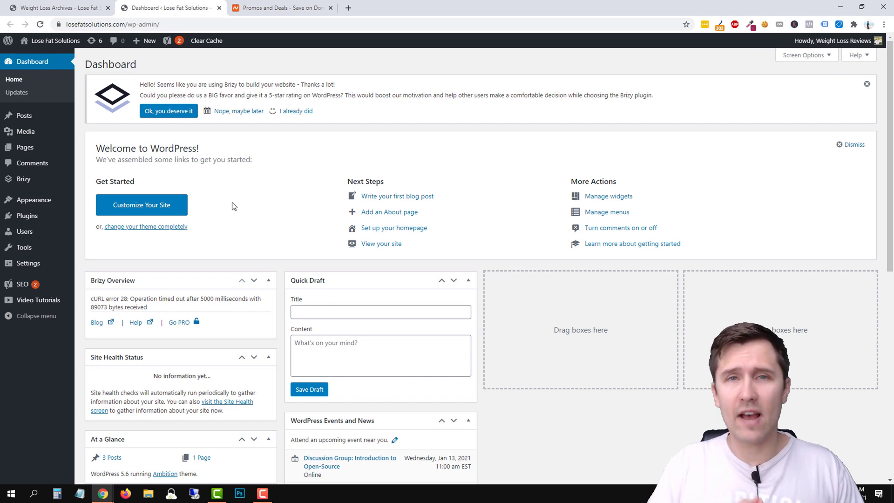
Switch to the Namecheap Promos and Deals tab to browse its hosting options
click(280, 8)
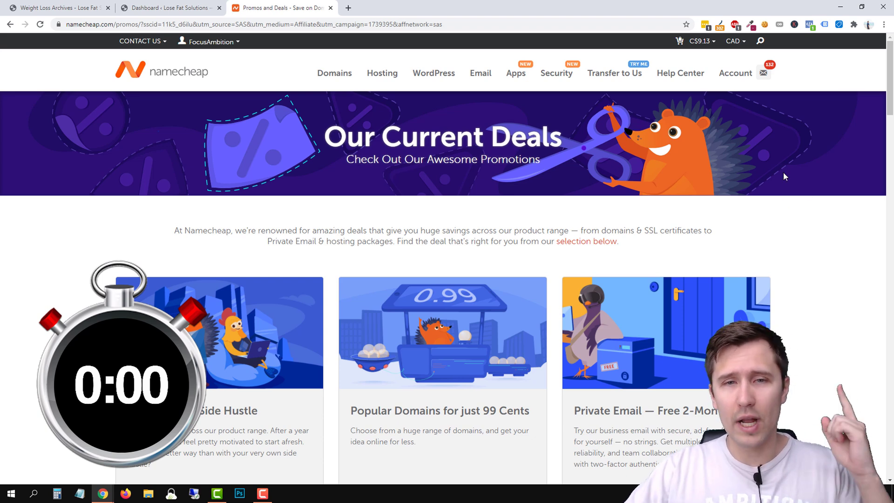
mouse_move(382, 73)
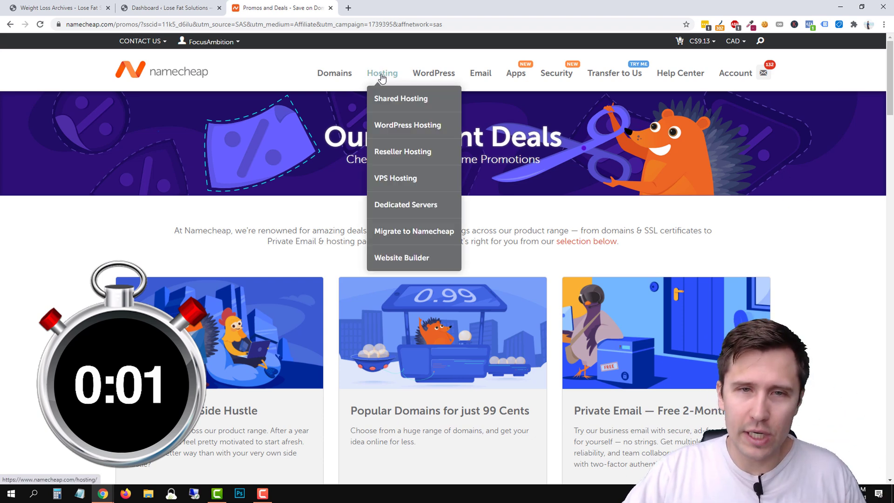
Pick the monthly EasyWP Turbo plan from the WordPress Hosting pricing section
click(400, 128)
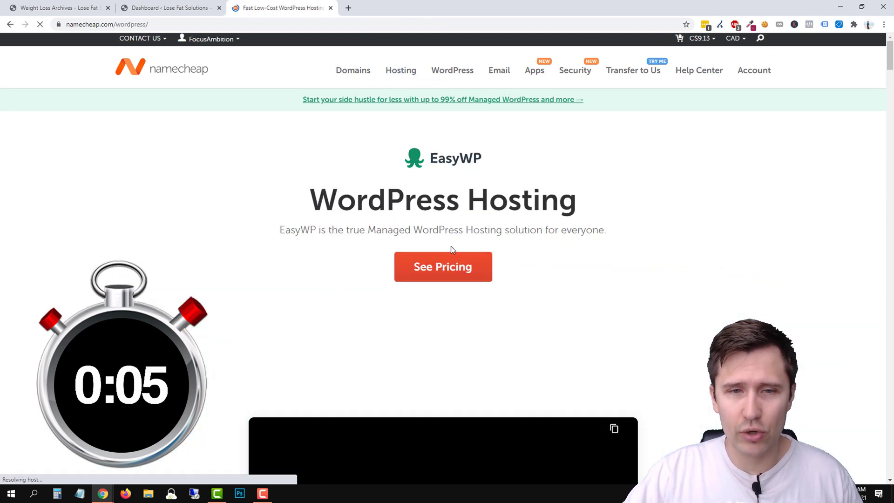
scroll(440, 244, down, 2)
scroll(436, 240, down, 3)
scroll(436, 238, down, 3)
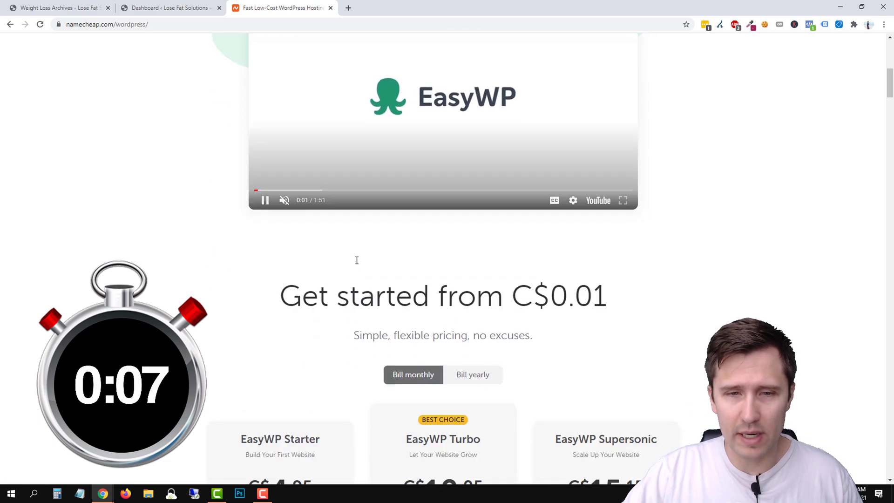
scroll(434, 209, down, 2)
scroll(430, 196, down, 2)
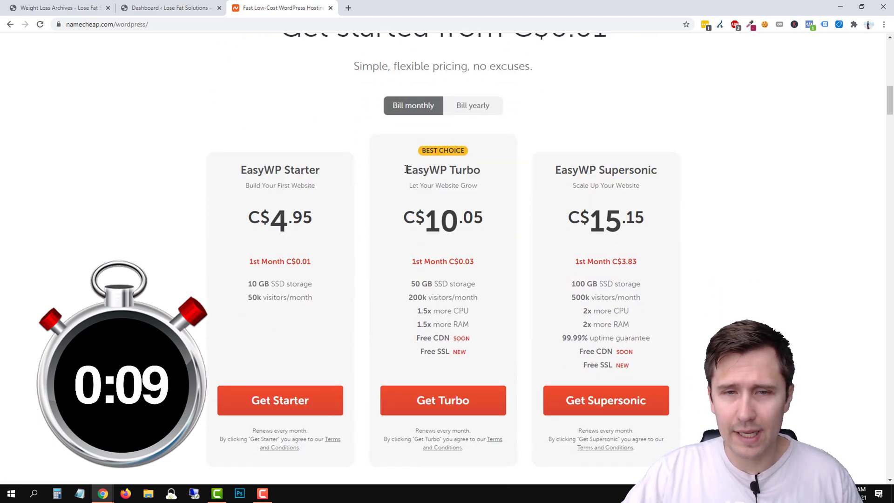
drag(406, 169, 480, 170)
click(436, 170)
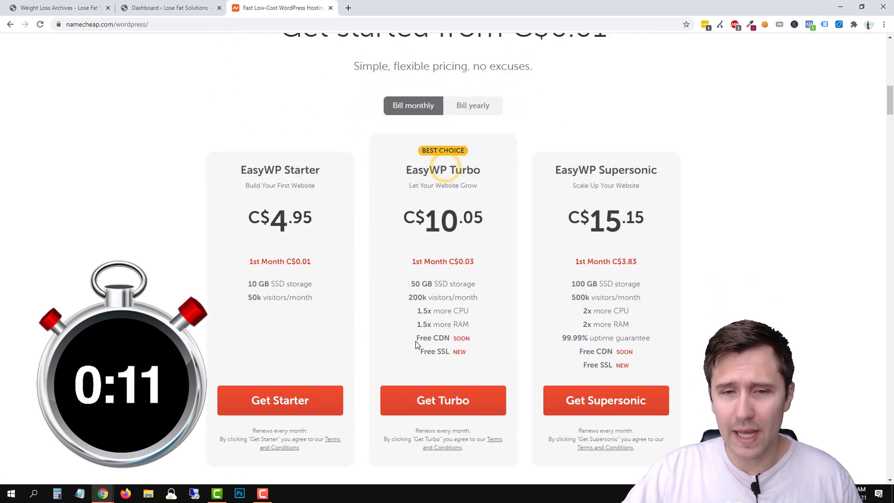
drag(421, 352, 467, 351)
click(502, 365)
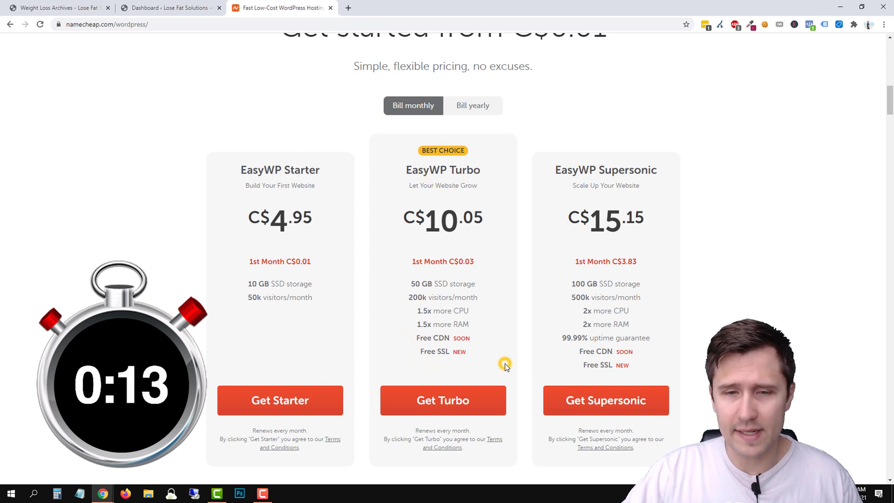
click(472, 412)
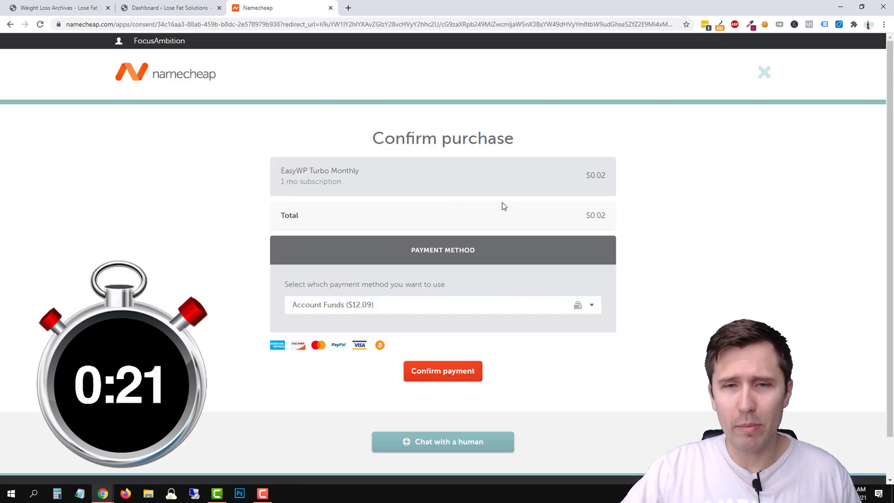
Keep Account Funds as the payment method and confirm the Turbo plan payment
click(591, 307)
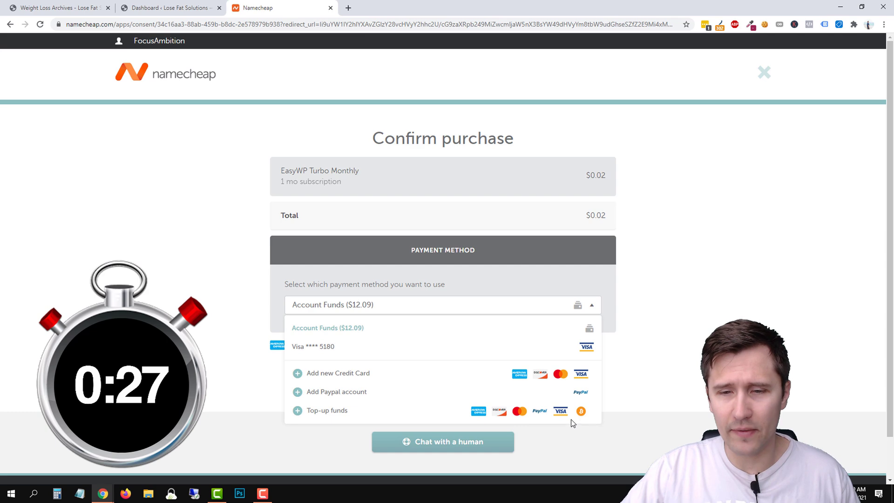
click(685, 323)
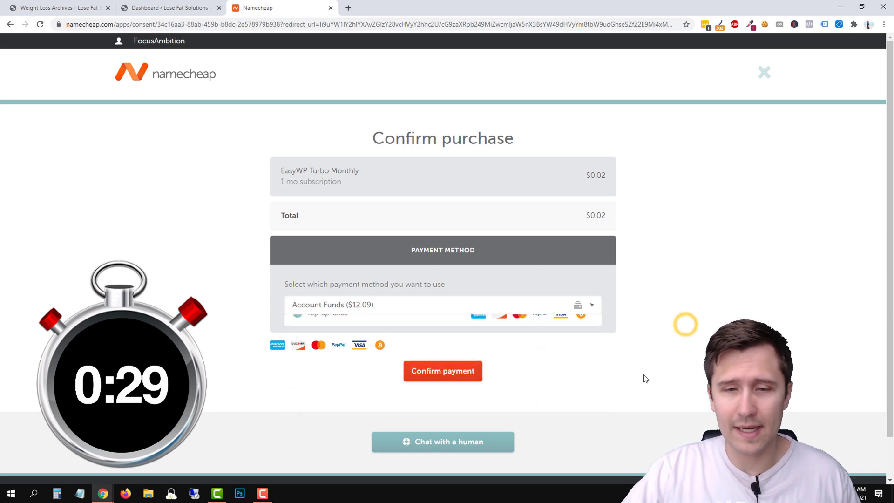
click(442, 370)
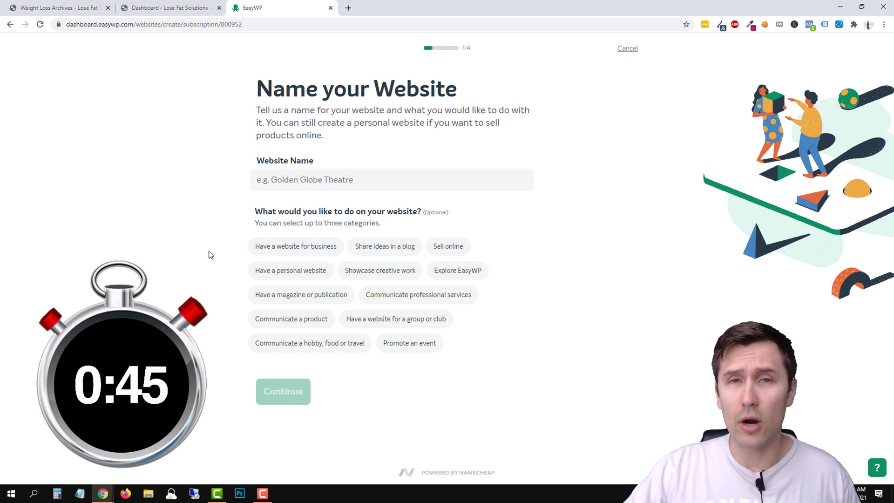
text(YouTube V)
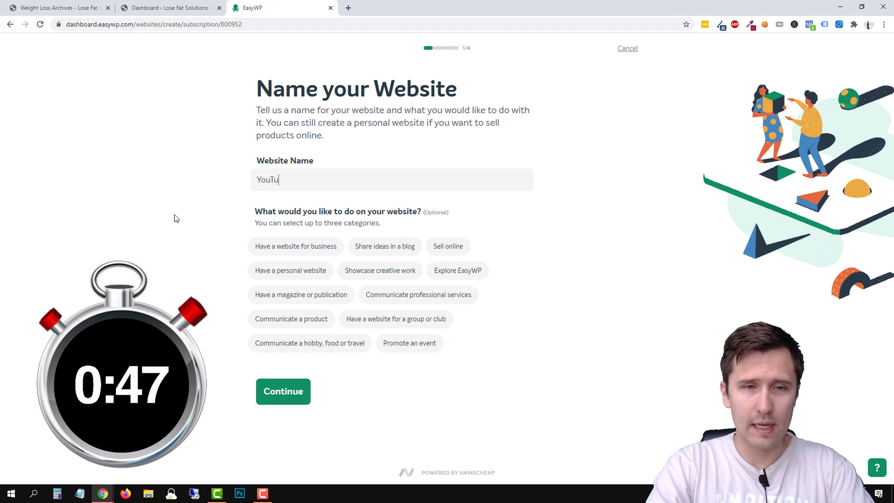
Enter 'YouTube Test Website' as the website name and continue to the domain step
key(BackSpace)
text(Wee)
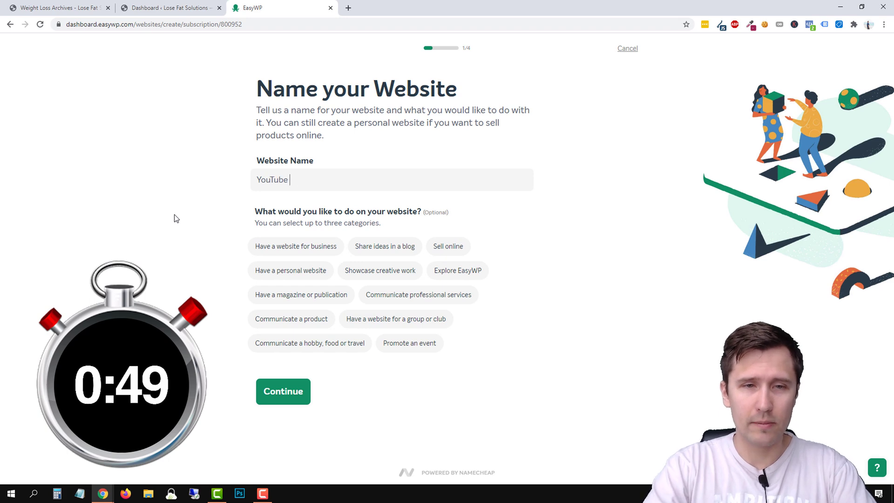
text(Test Website)
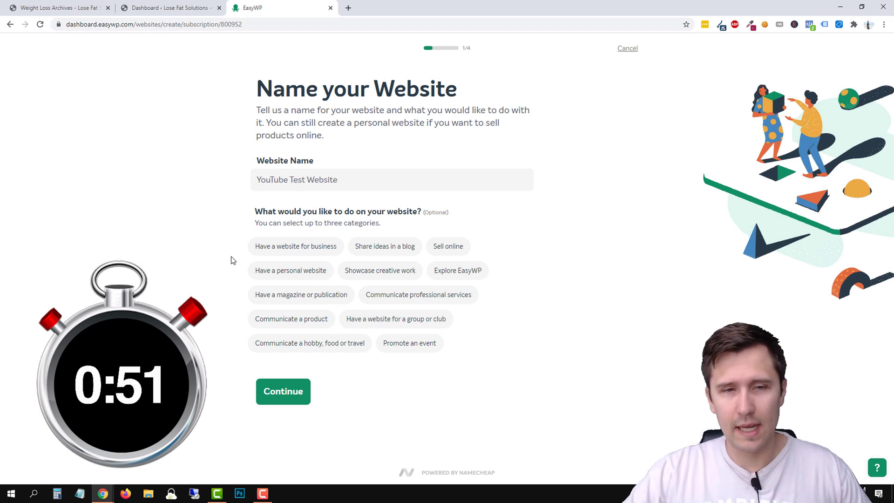
click(299, 397)
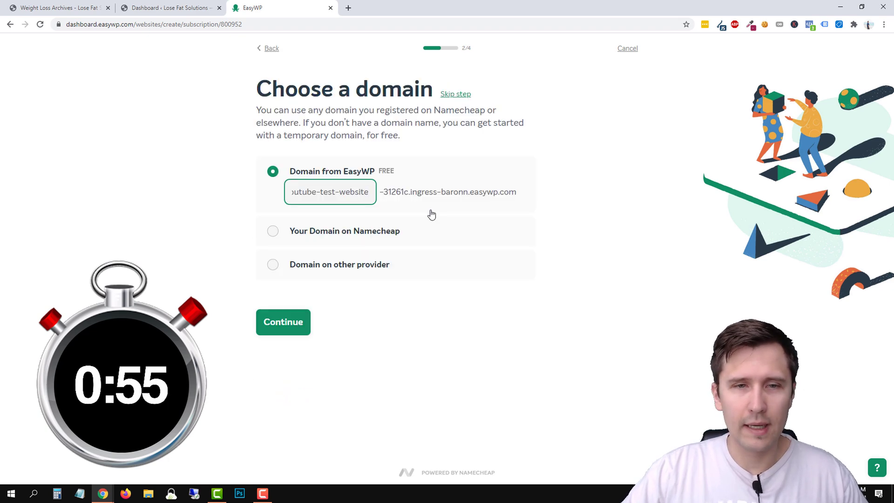
Select the free EasyWP subdomain prefix to look it over
double_click(327, 192)
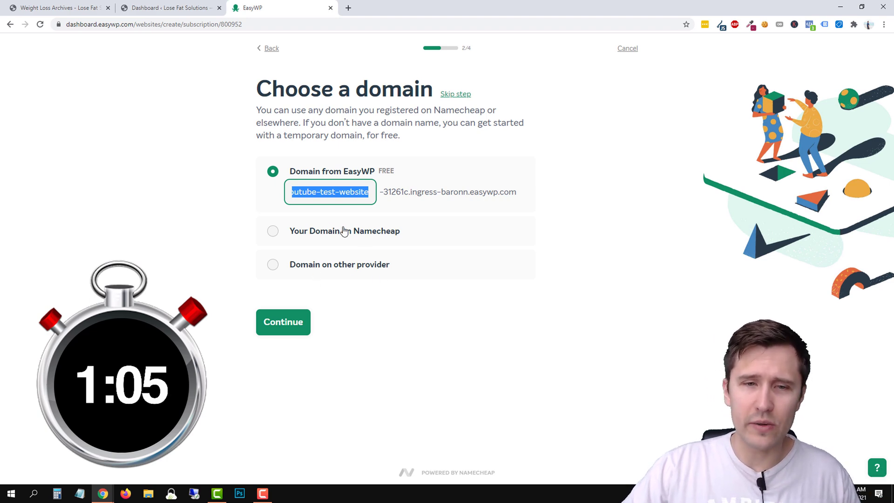
Open Namecheap's Domain Name Search page in a new tab, then return to the EasyWP tab
click(348, 8)
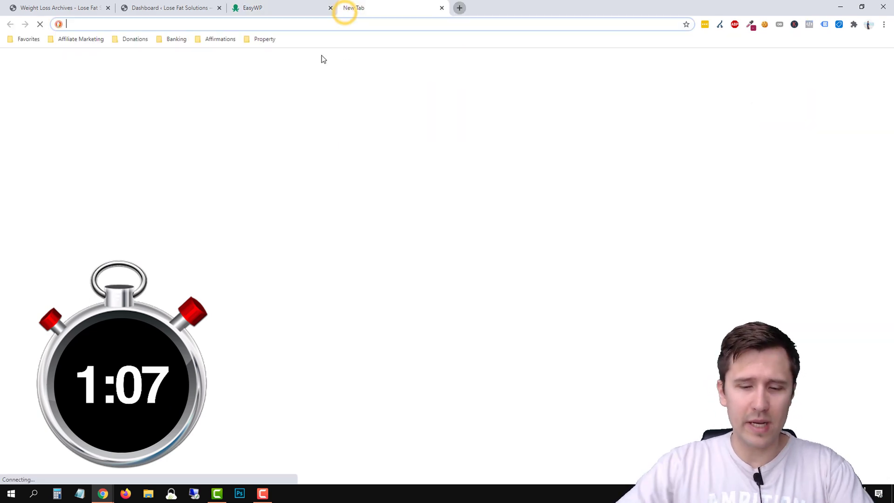
text(namecheap.com)
key(Return)
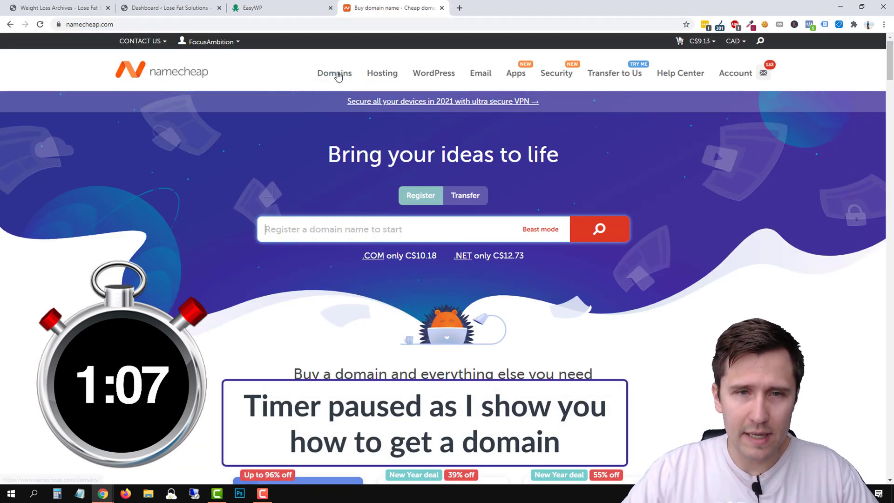
mouse_move(334, 72)
click(339, 99)
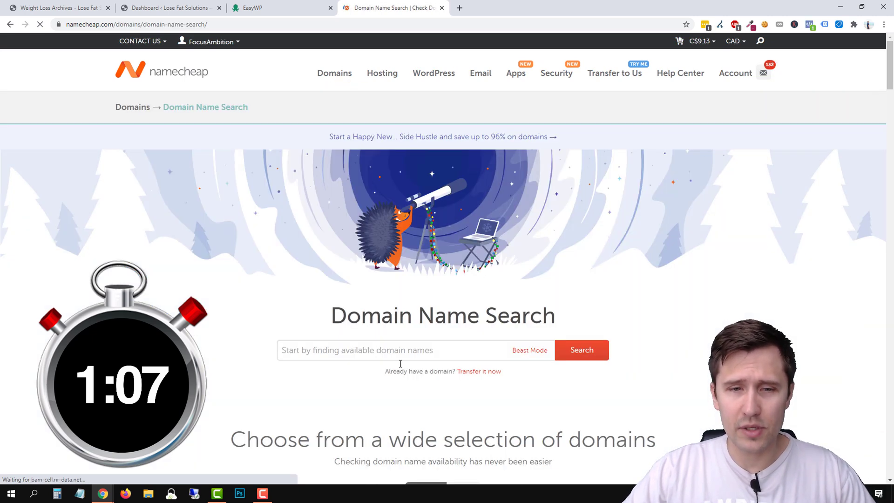
key(Return)
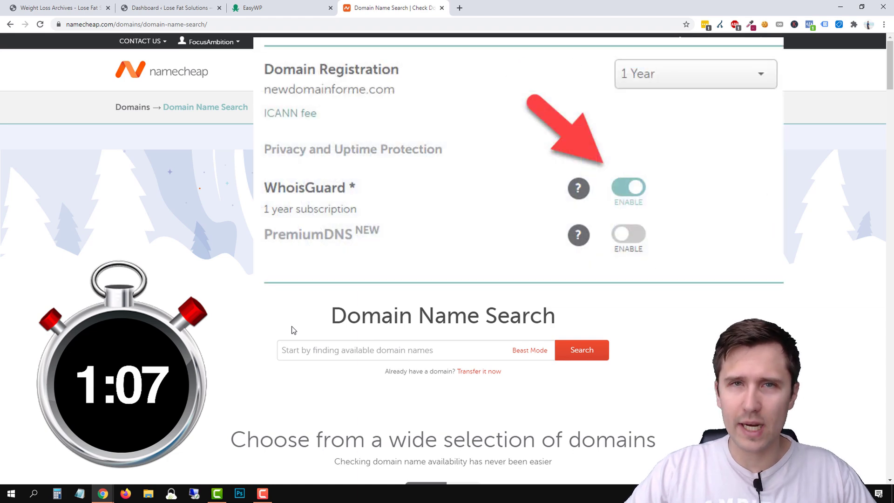
click(285, 7)
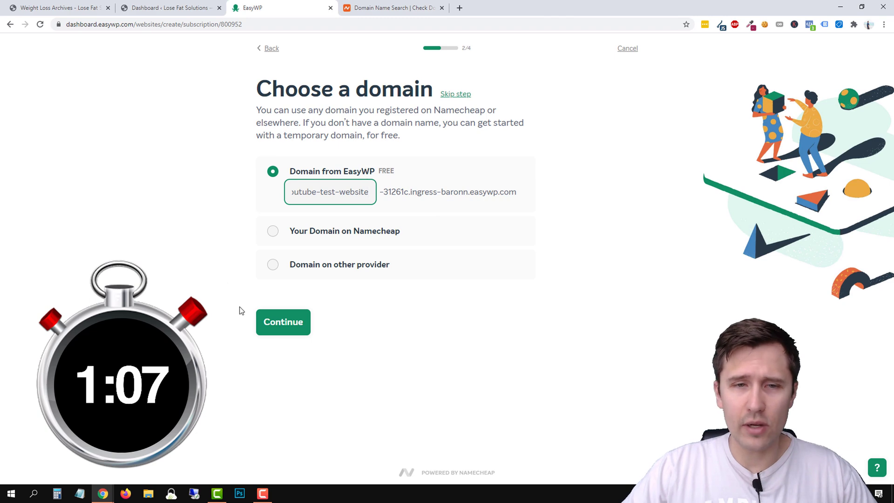
Keep the free subdomain, add only Yoast SEO, and confirm the review details
click(283, 321)
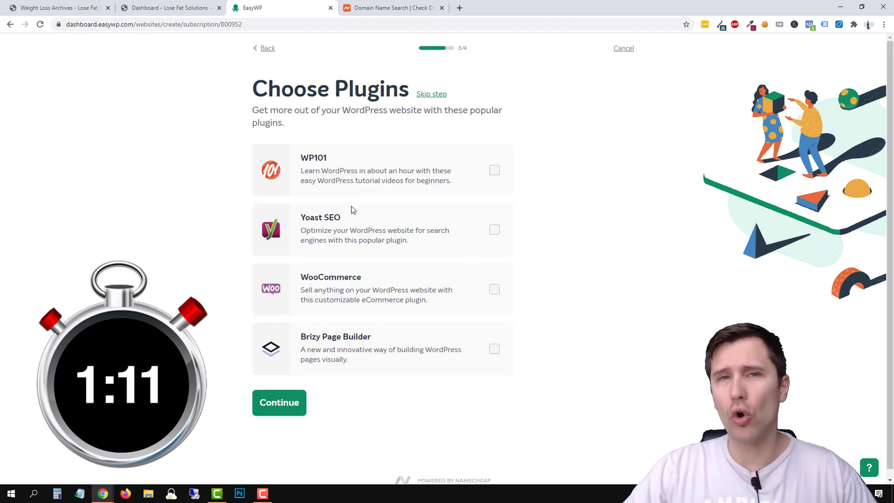
click(492, 230)
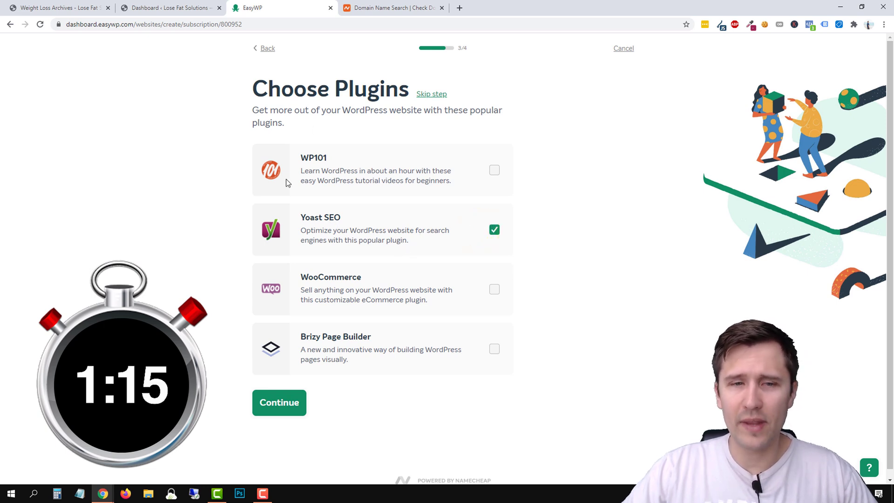
click(283, 403)
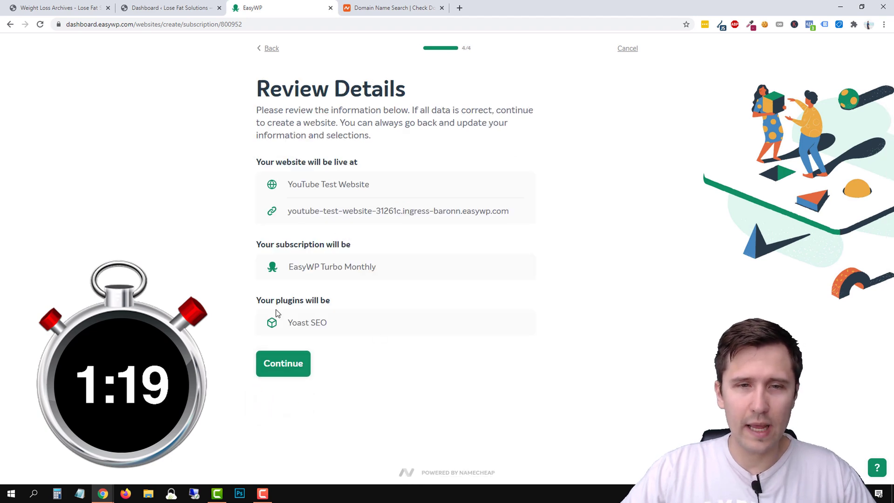
click(299, 366)
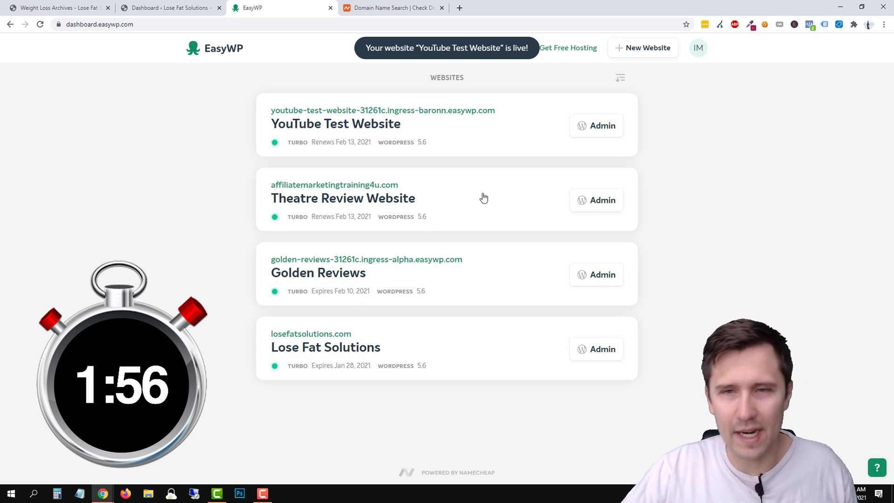
Open the new site's Admin link, then close the Domain Name Search and creation tabs
click(596, 126)
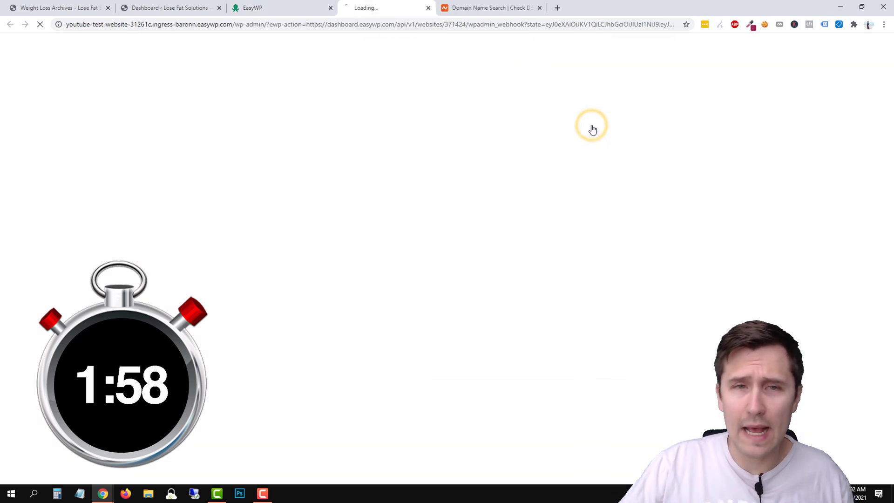
click(540, 8)
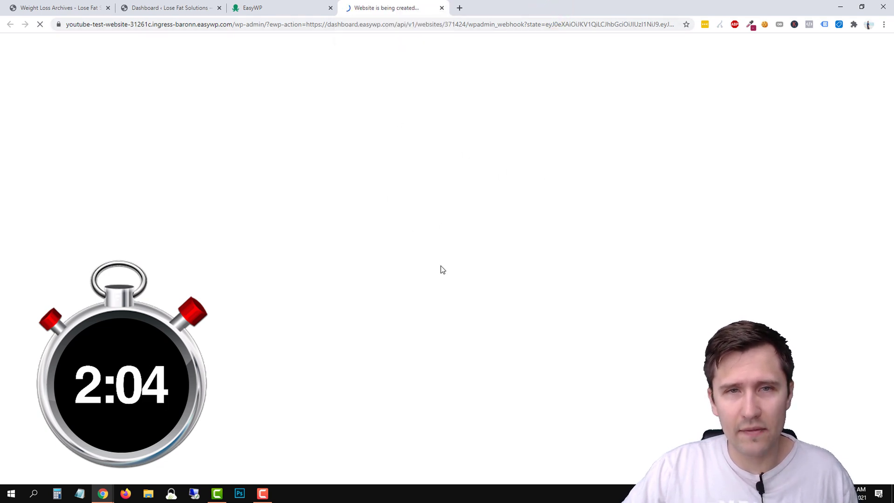
click(441, 8)
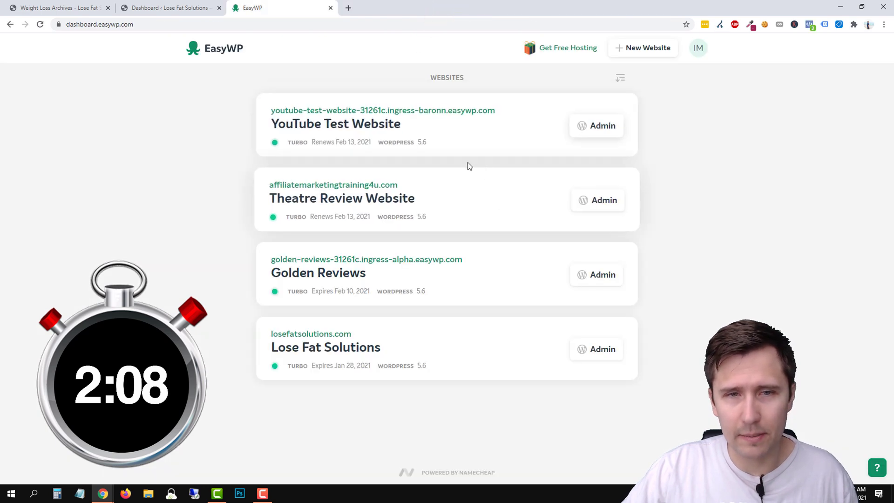
Browse YouTube Test Website's Overview, Backups and Files & Database sections
click(474, 137)
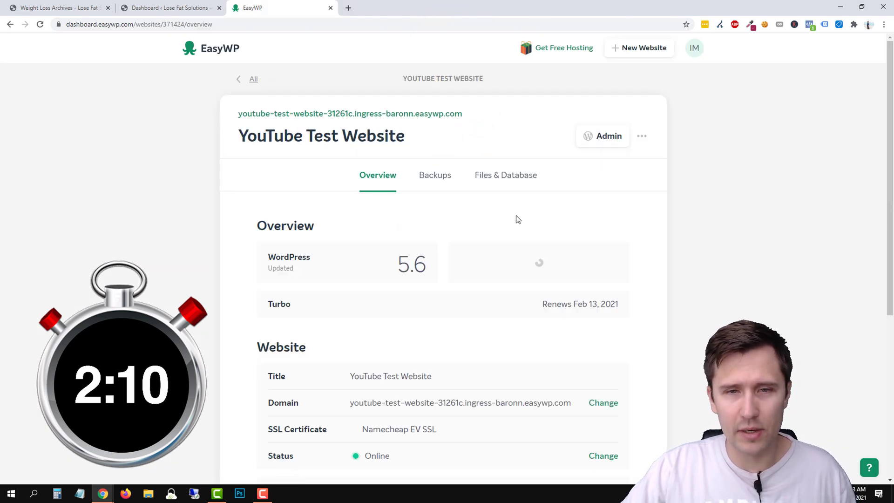
scroll(255, 241, down, 2)
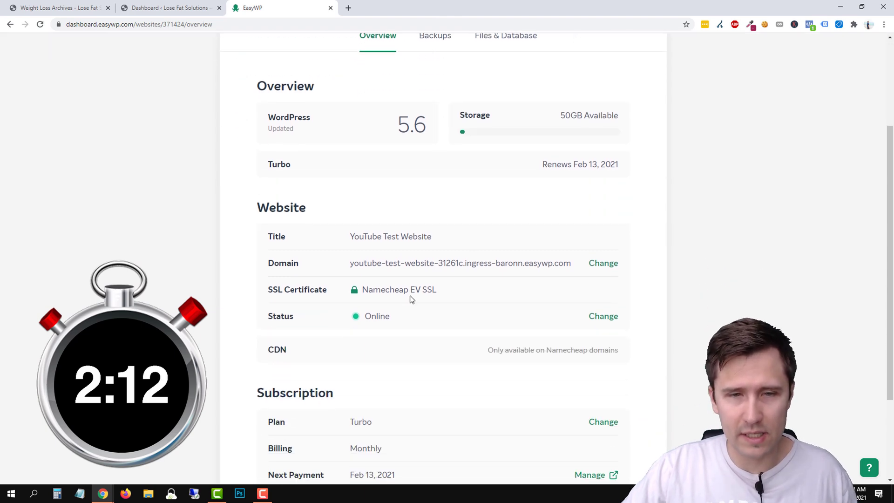
scroll(411, 298, down, 1)
scroll(335, 279, up, 5)
click(434, 175)
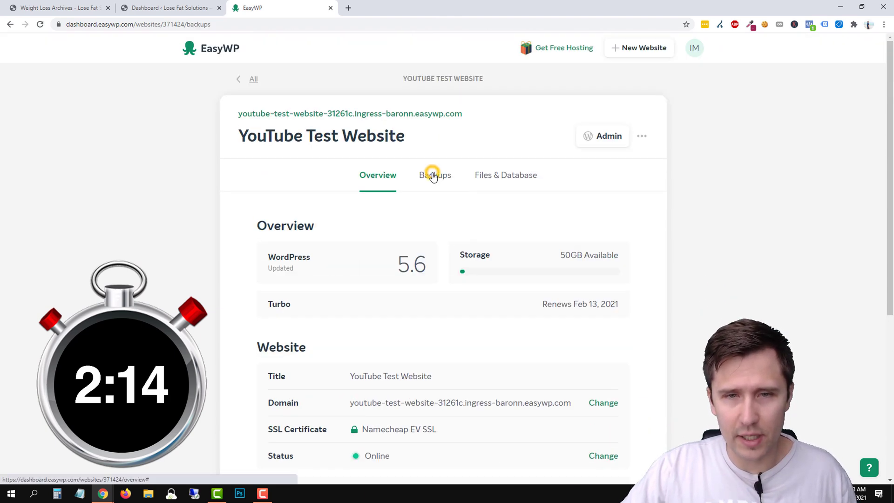
click(505, 175)
click(372, 178)
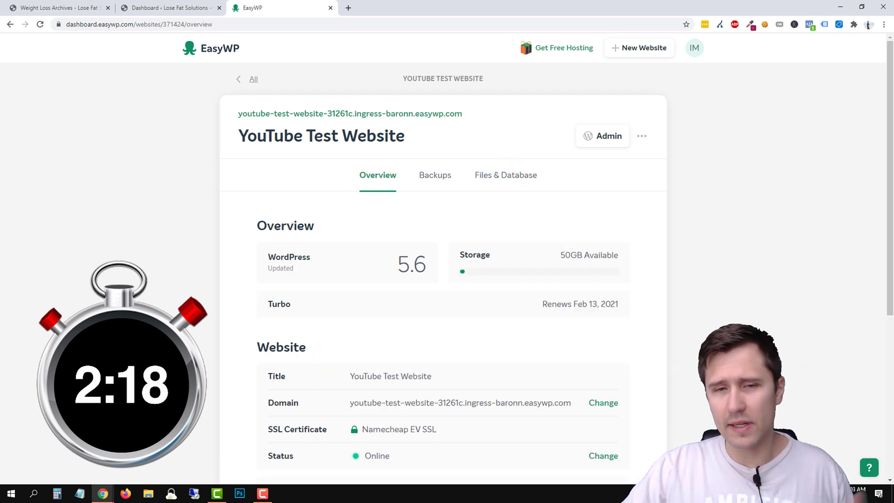
scroll(664, 314, down, 2)
scroll(663, 314, down, 1)
Cancel out of Change Domain, then launch the site's WordPress admin from All websites
click(603, 217)
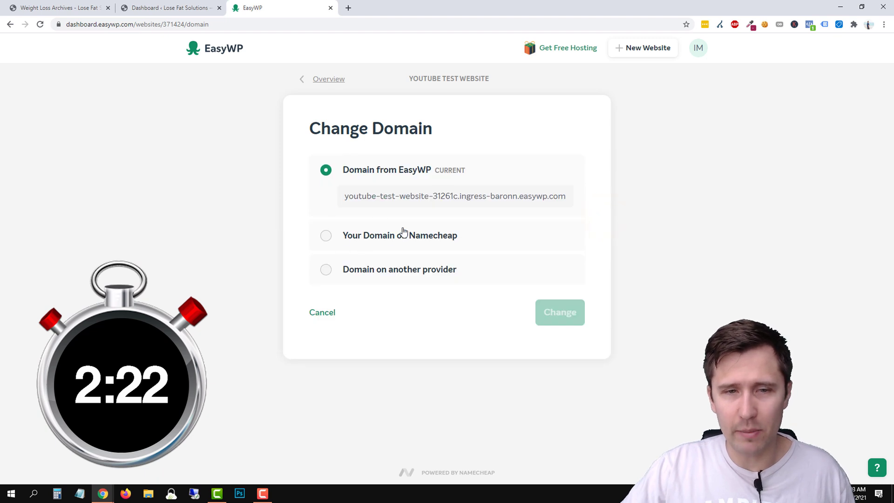
click(321, 313)
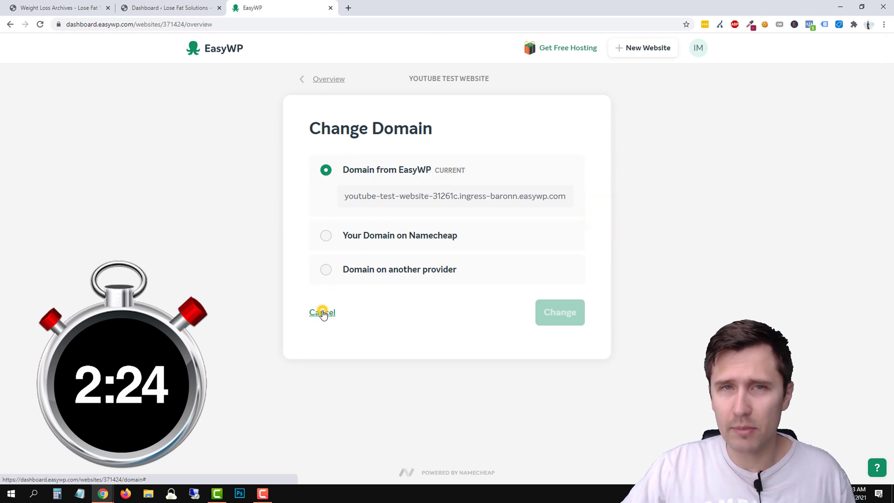
scroll(322, 312, down, 2)
scroll(307, 293, down, 2)
scroll(307, 293, down, 2)
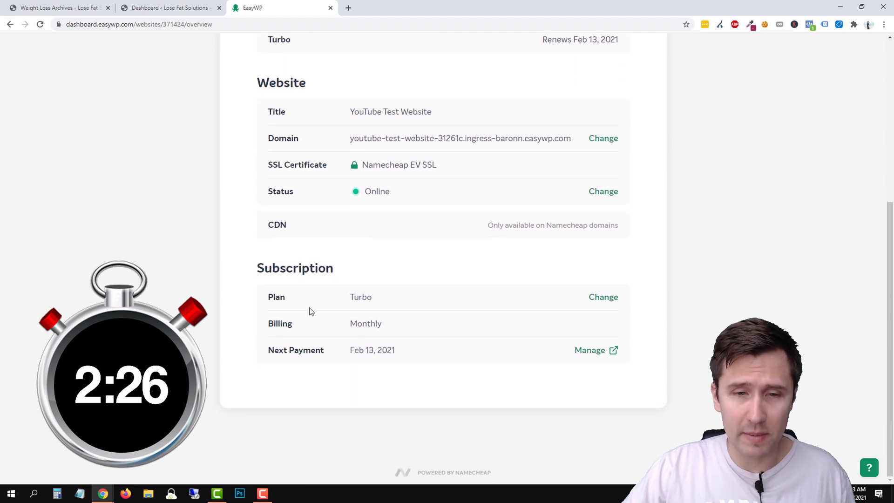
scroll(311, 282, up, 5)
click(252, 78)
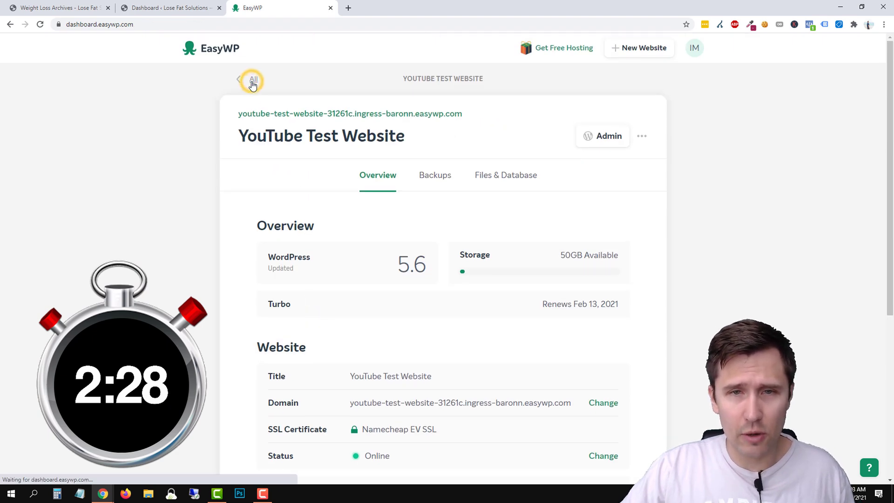
click(601, 125)
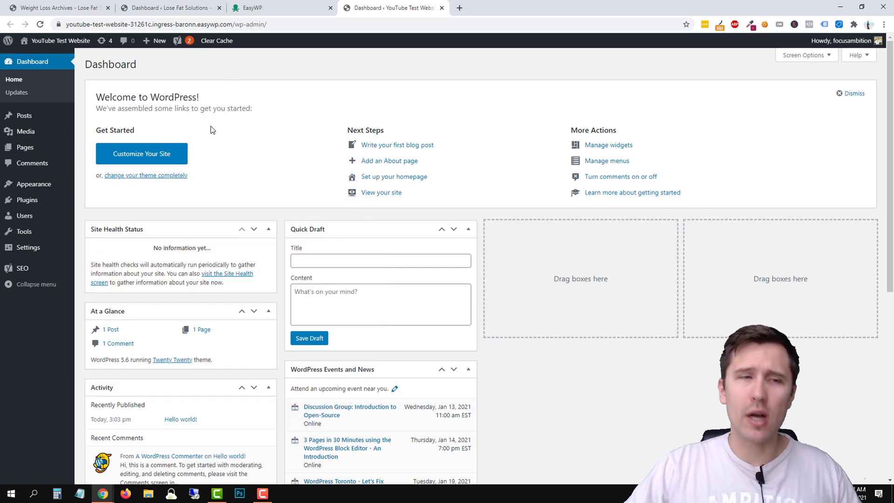
mouse_move(25, 147)
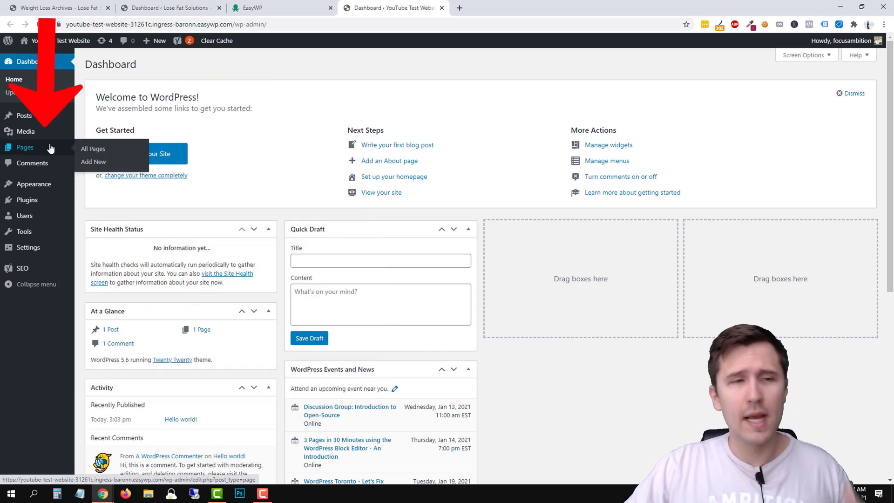
Glance at the Okinawa Flat Belly Tonic review on Lose Fat Solutions, then return to the YouTube Test Website dashboard
click(56, 8)
scroll(274, 315, down, 3)
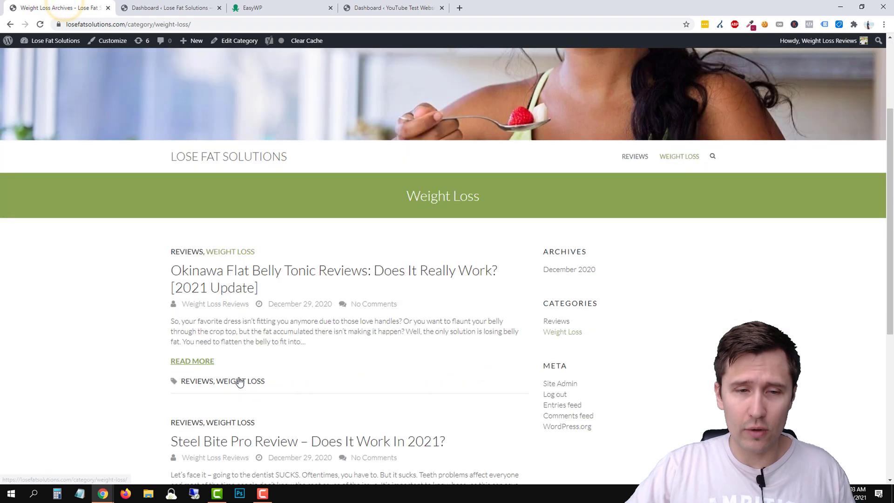
scroll(275, 315, down, 1)
click(213, 177)
click(394, 8)
mouse_move(25, 147)
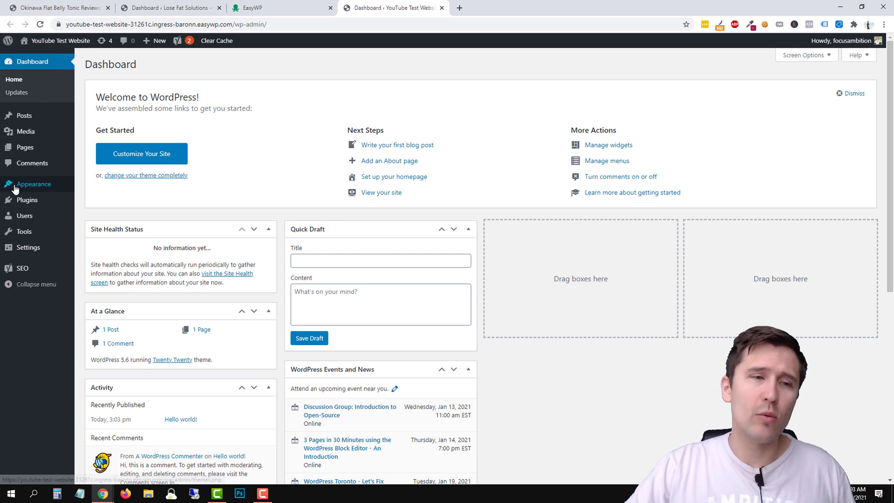
View YouTube Test Website's live front page with its Hello world! post in a new tab
right_click(61, 41)
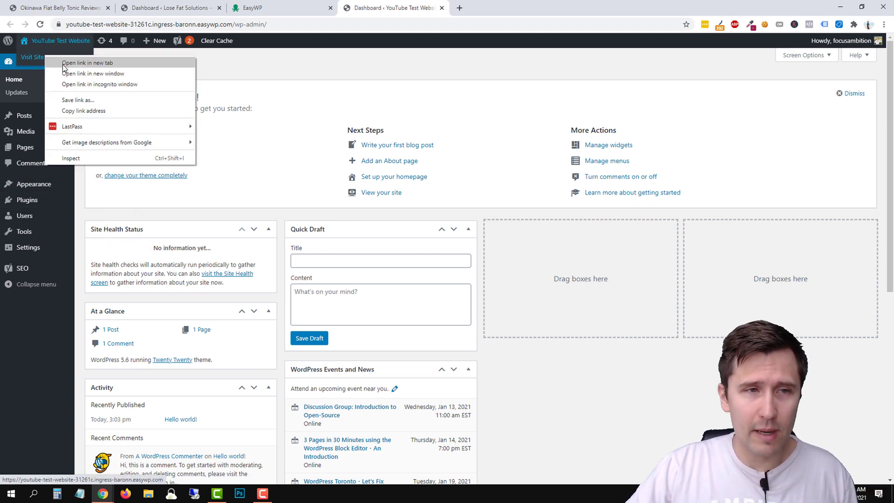
click(87, 63)
click(493, 8)
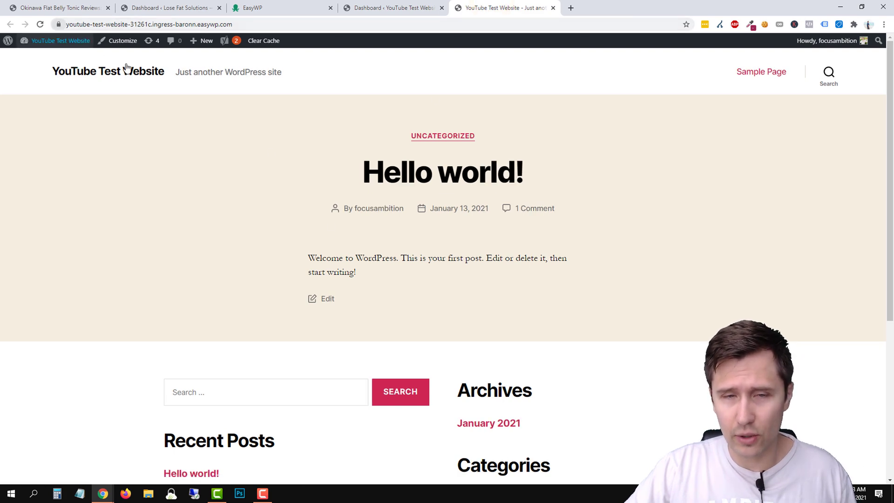
scroll(415, 180, down, 5)
scroll(475, 238, up, 5)
click(391, 8)
mouse_move(34, 183)
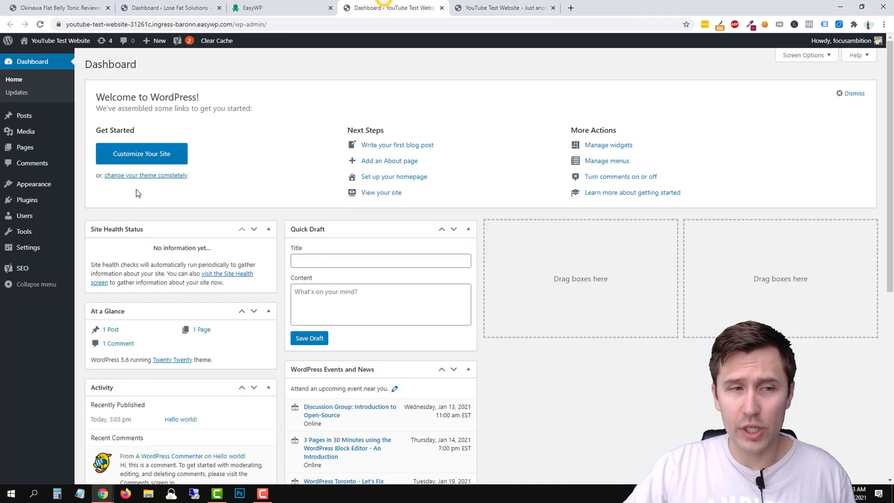